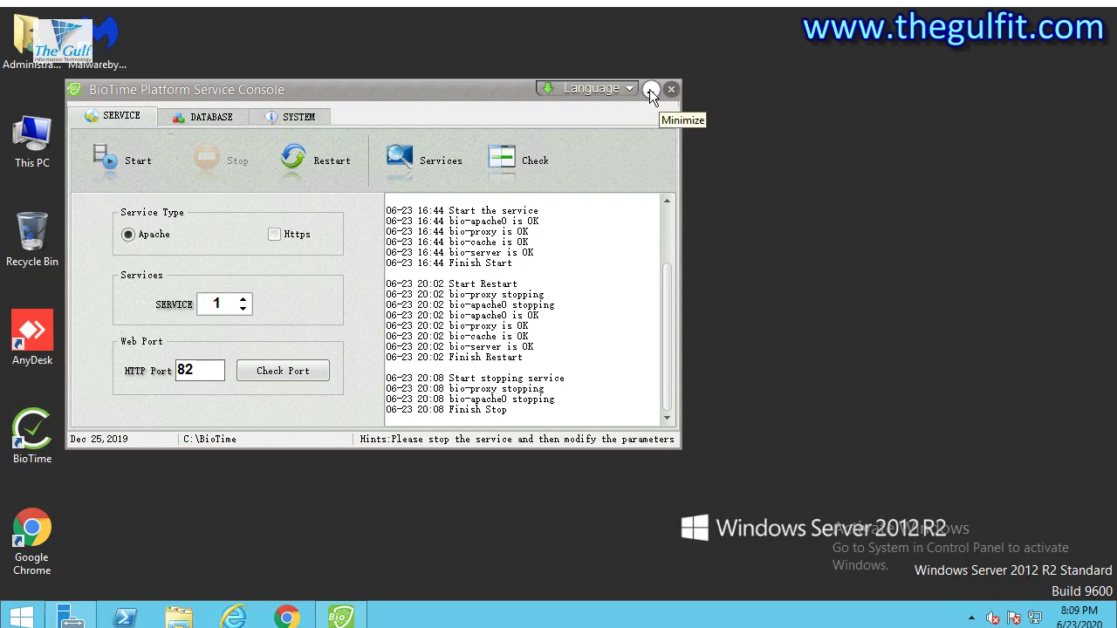
Review the BioTime console's database type options and select the HTTP port value 82.
click(209, 119)
click(291, 215)
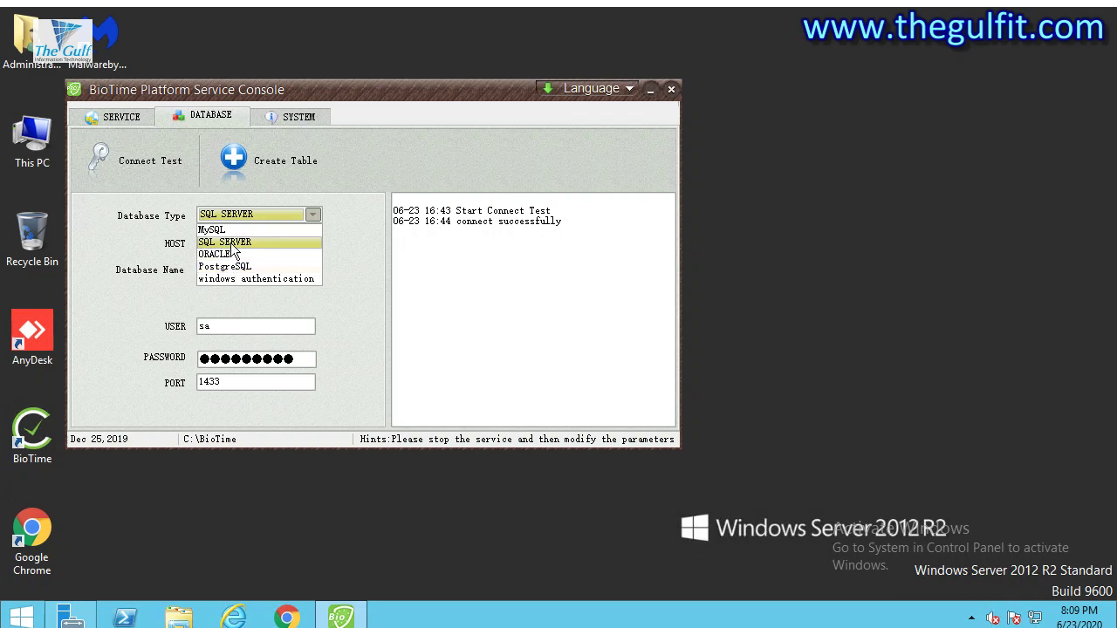
click(329, 87)
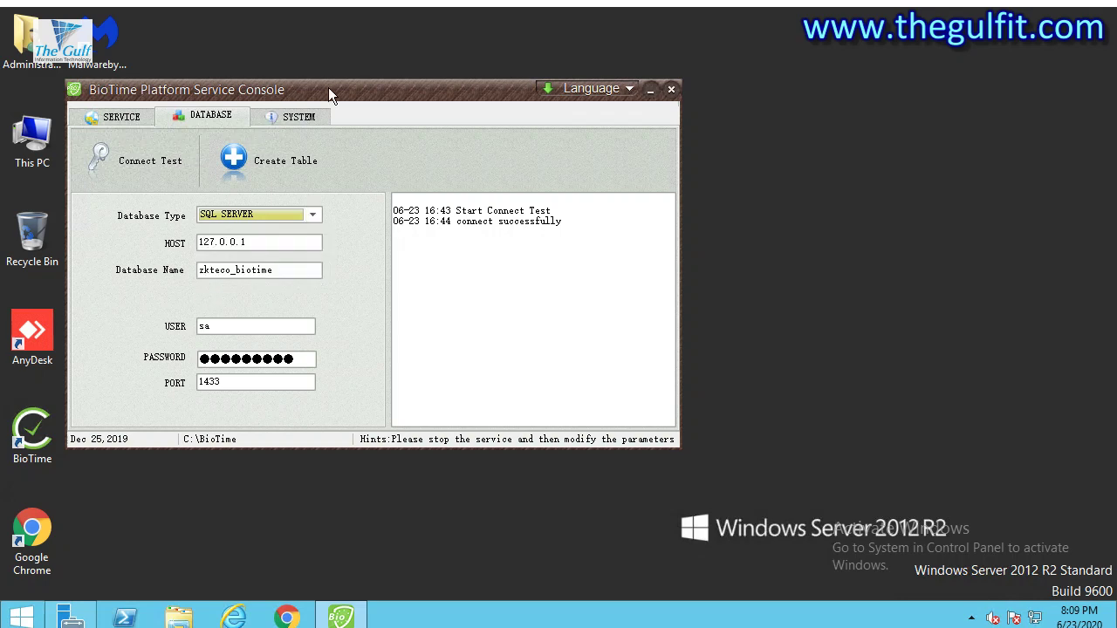
drag(383, 86, 485, 74)
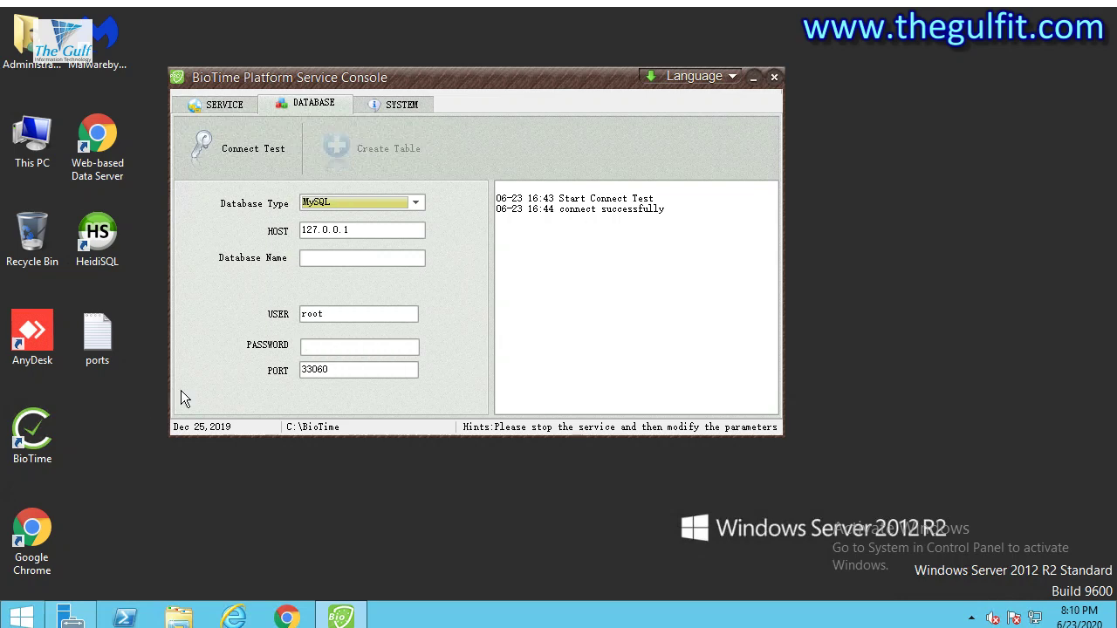
click(231, 107)
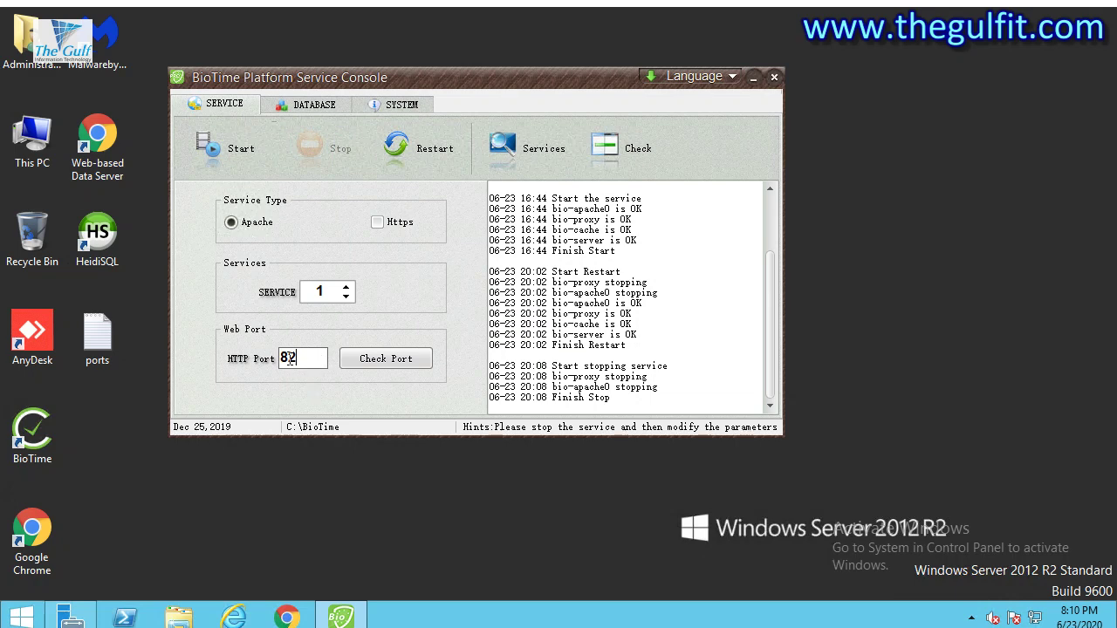
drag(307, 359, 270, 359)
Launch SQL Server Management Studio and connect to the localhost instance.
click(20, 615)
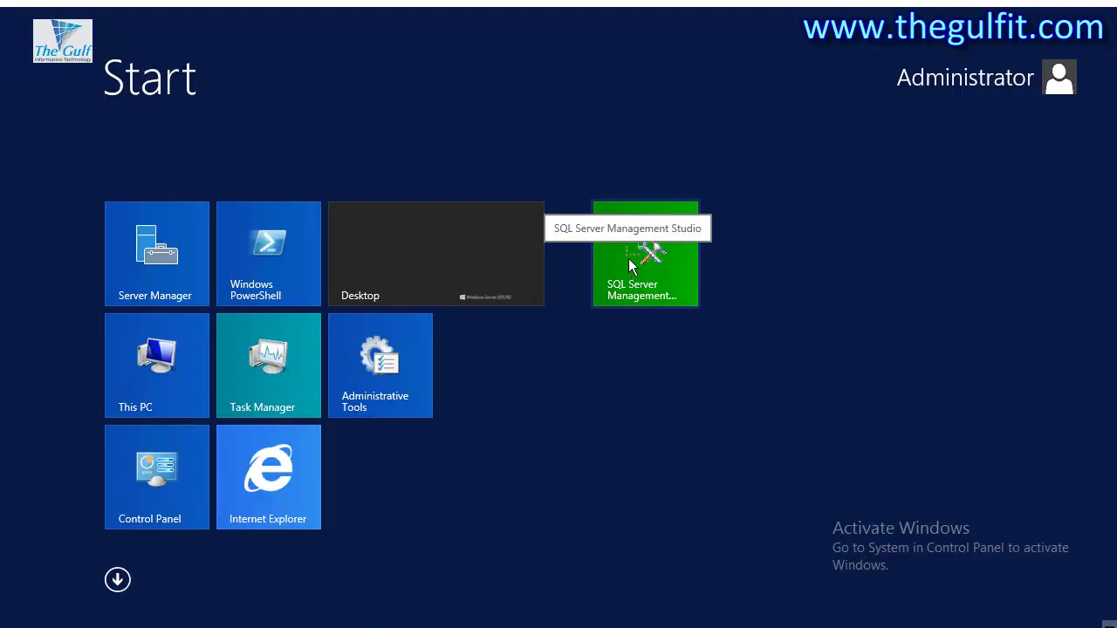
key(super)
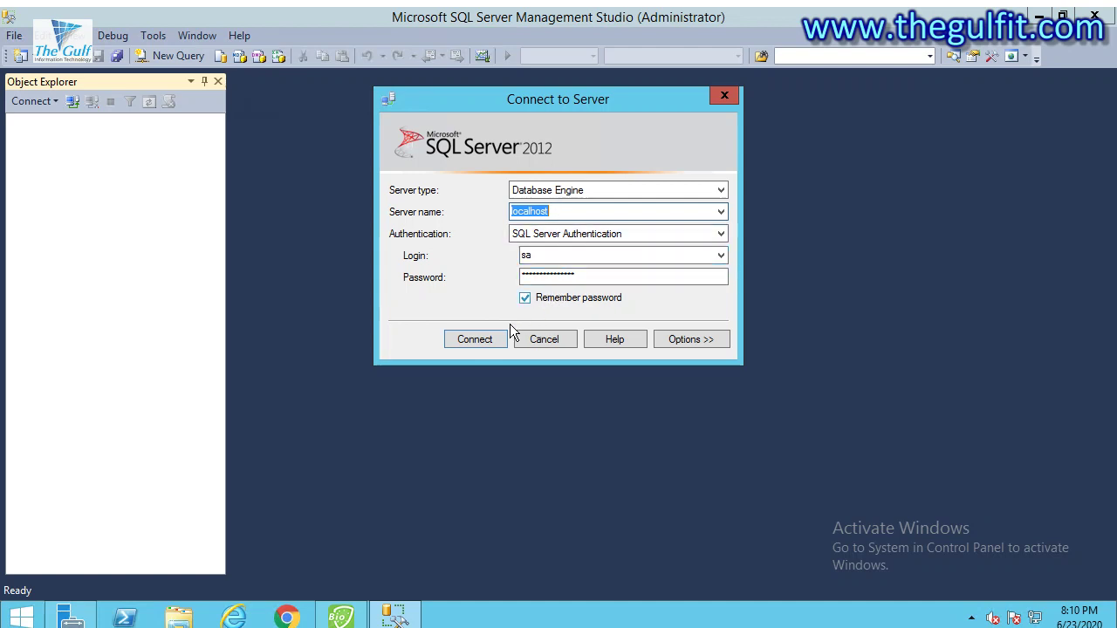
click(483, 338)
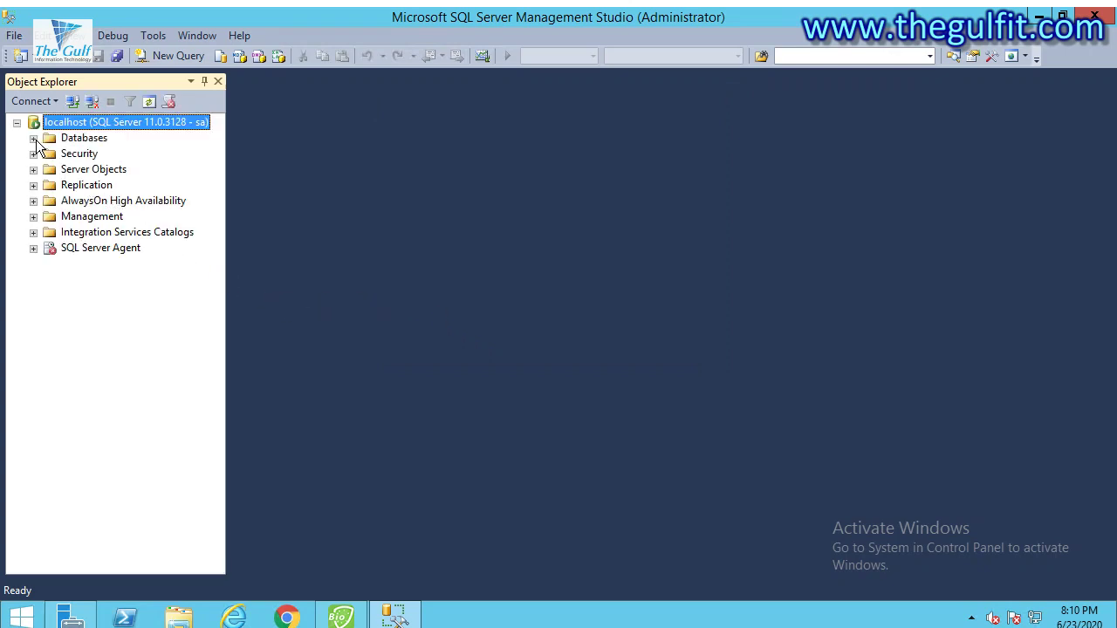
Copy the zkteco_biotime database name from the server's Databases list.
click(33, 138)
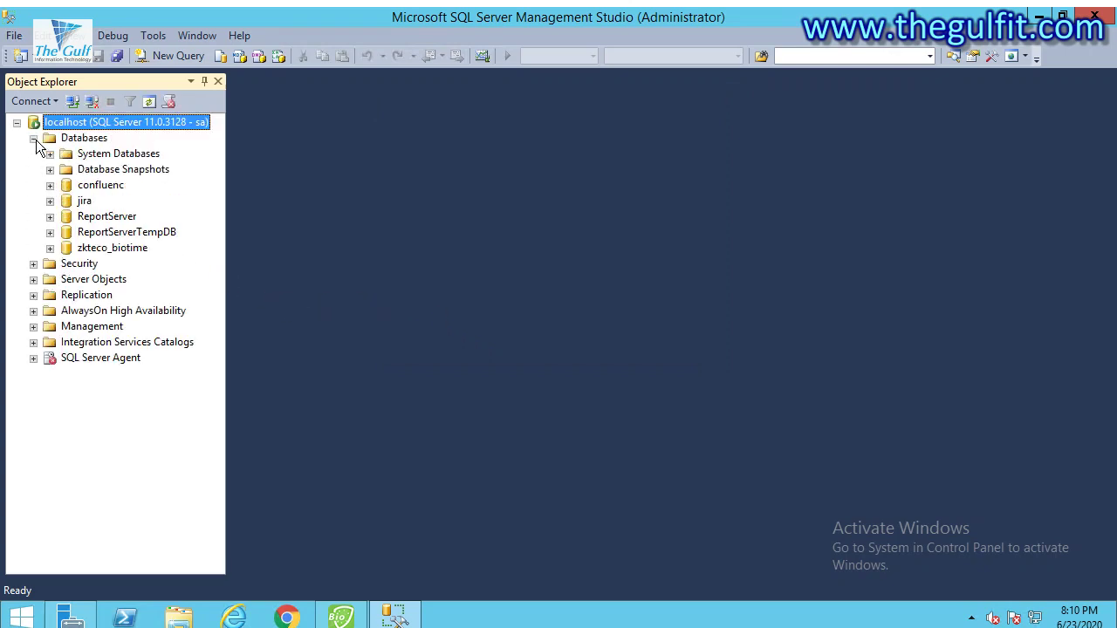
click(108, 249)
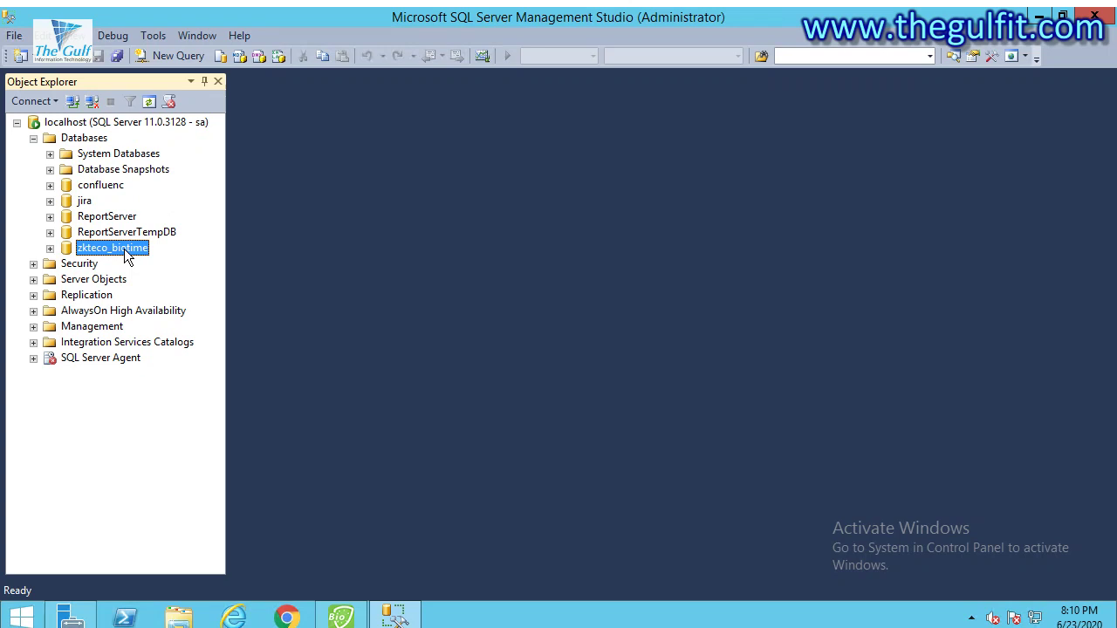
key(F2)
right_click(155, 248)
click(185, 306)
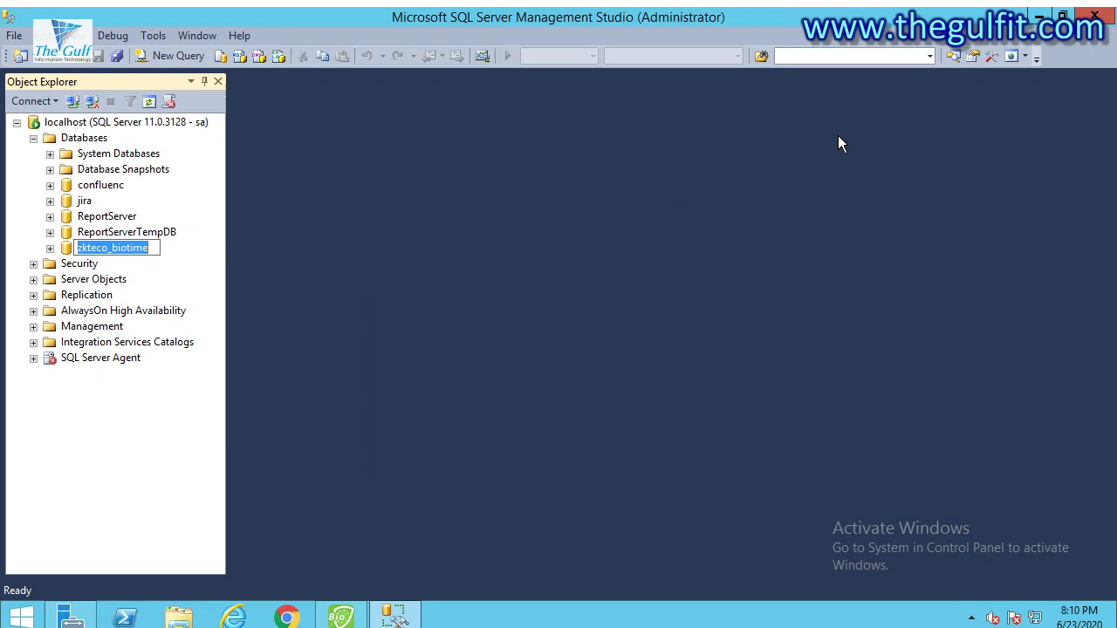
Set the BioTime database type to SQL SERVER.
click(1039, 17)
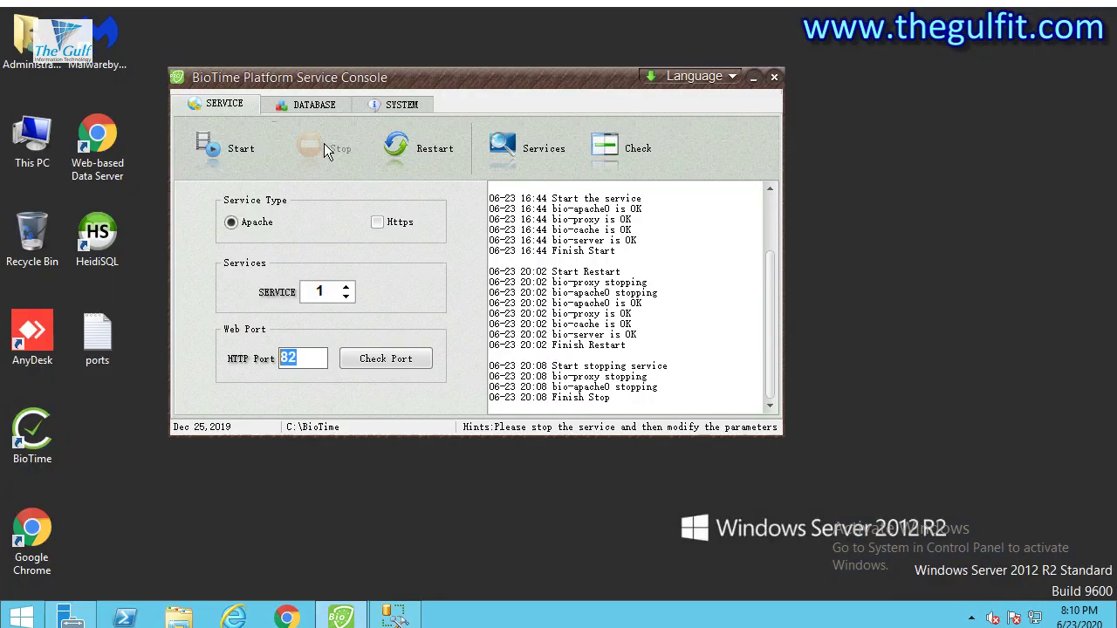
click(302, 106)
click(390, 205)
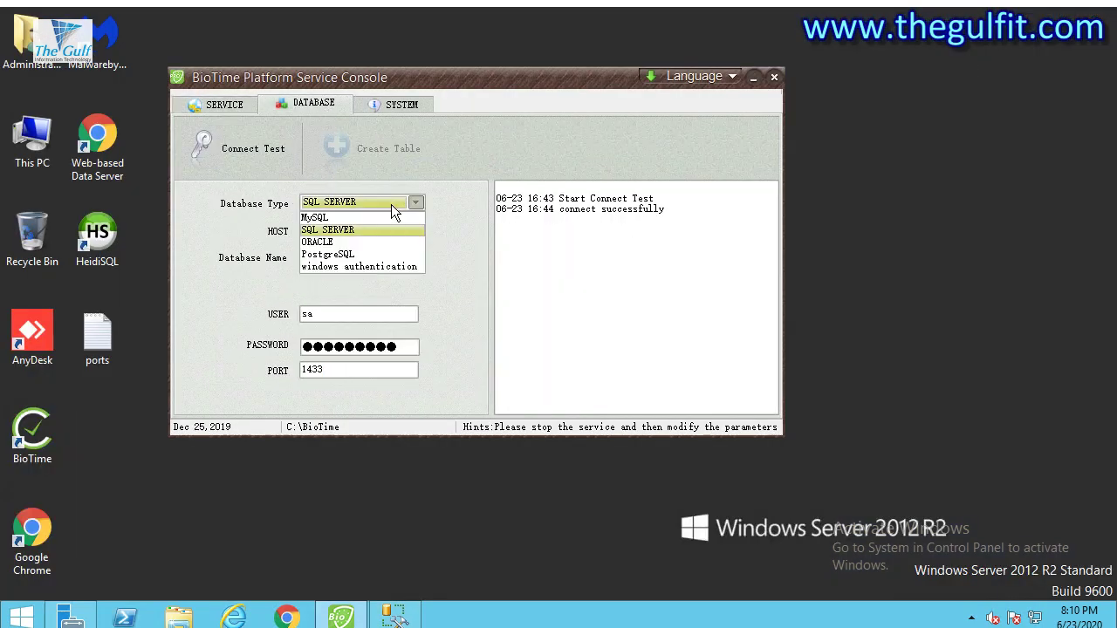
click(342, 230)
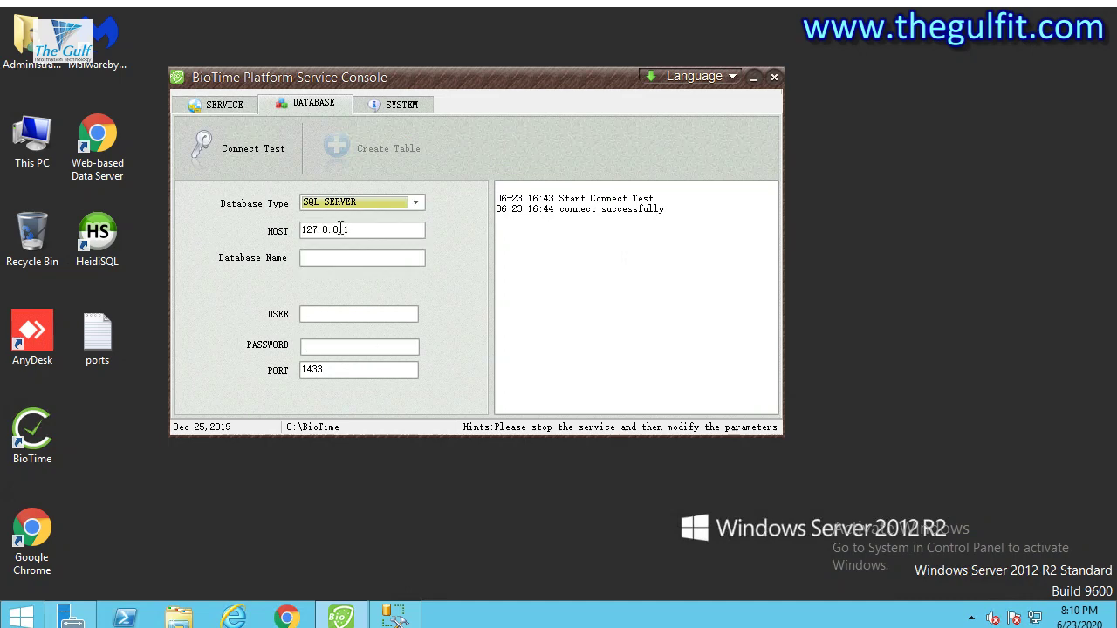
click(350, 207)
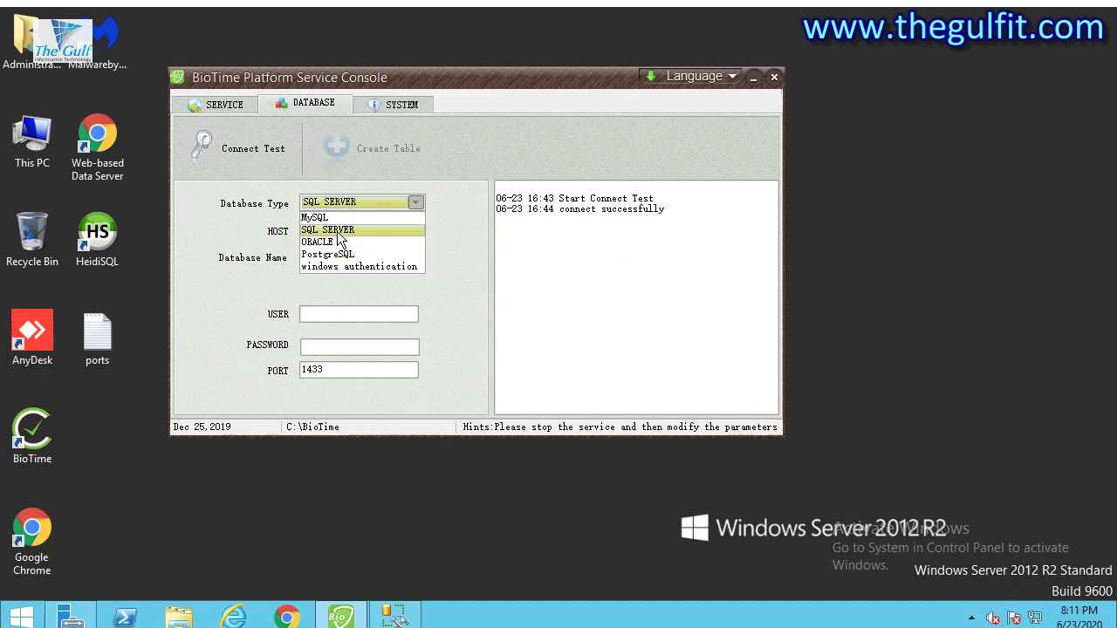
click(338, 230)
Paste zkteco_biotime into the Database Name field.
drag(369, 232, 302, 248)
click(326, 253)
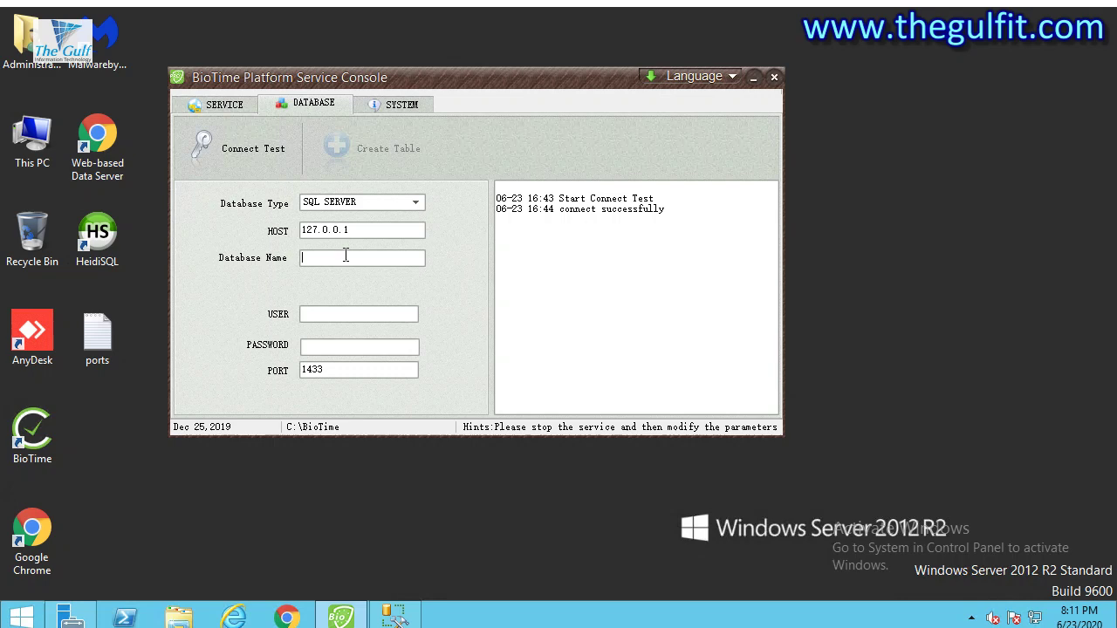
right_click(344, 256)
click(387, 328)
Enter the SQL Server login user and password, then run a connection test.
click(361, 315)
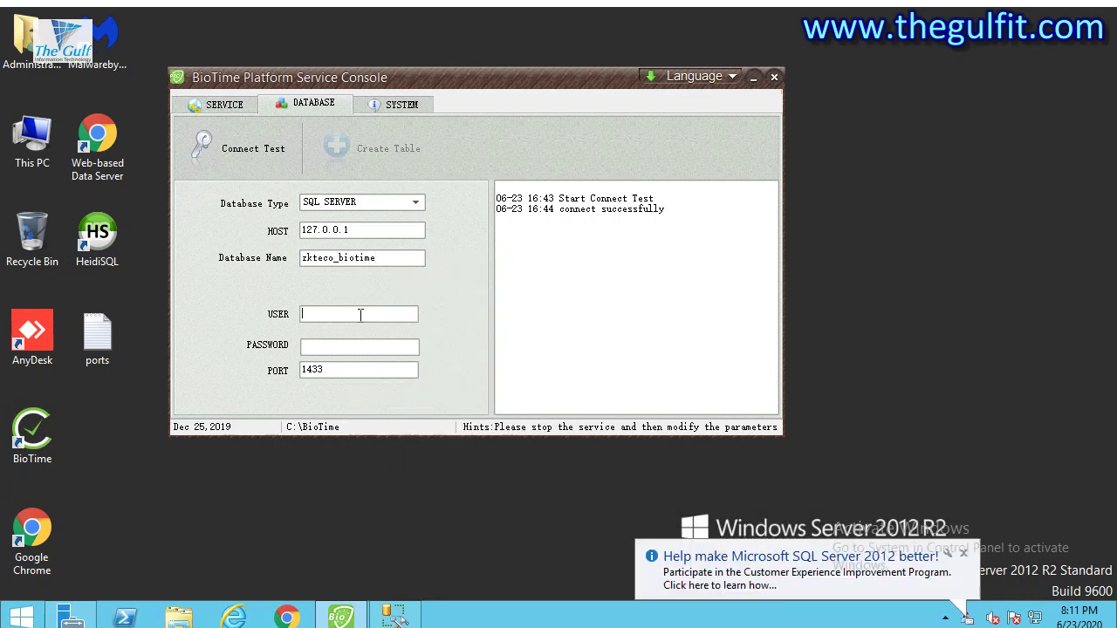
text(sa)
text(*****)
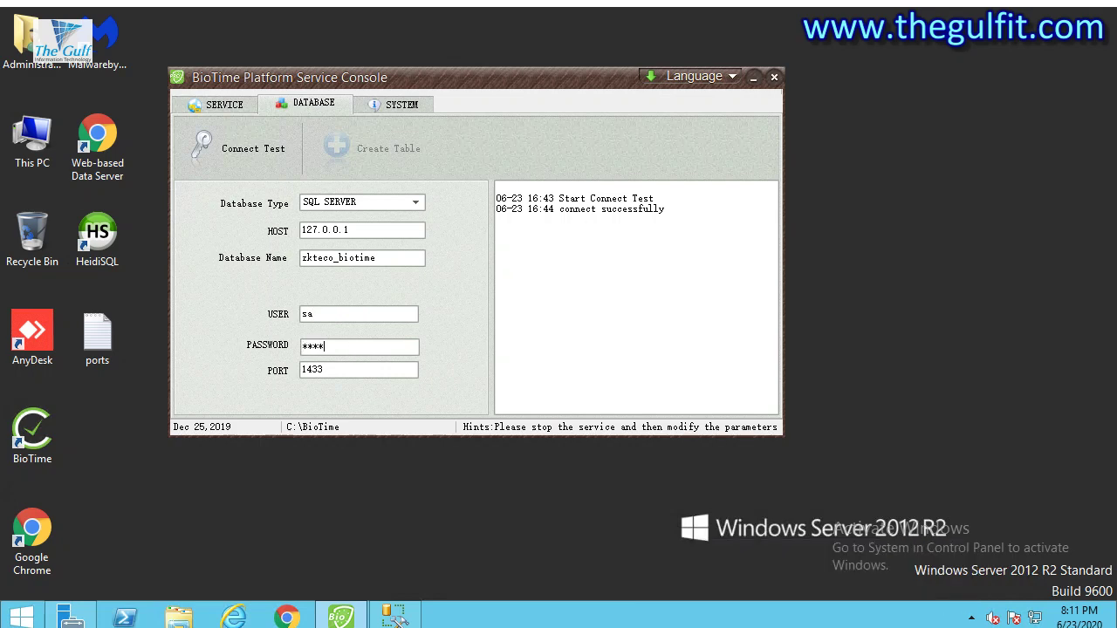
text(****)
drag(361, 352, 277, 359)
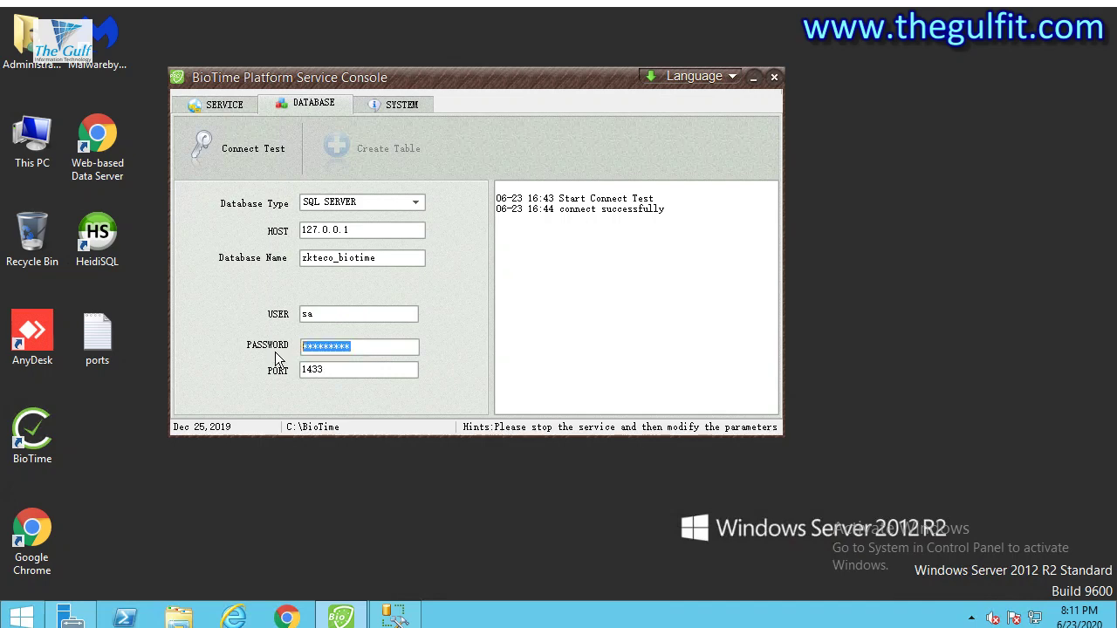
text(******)
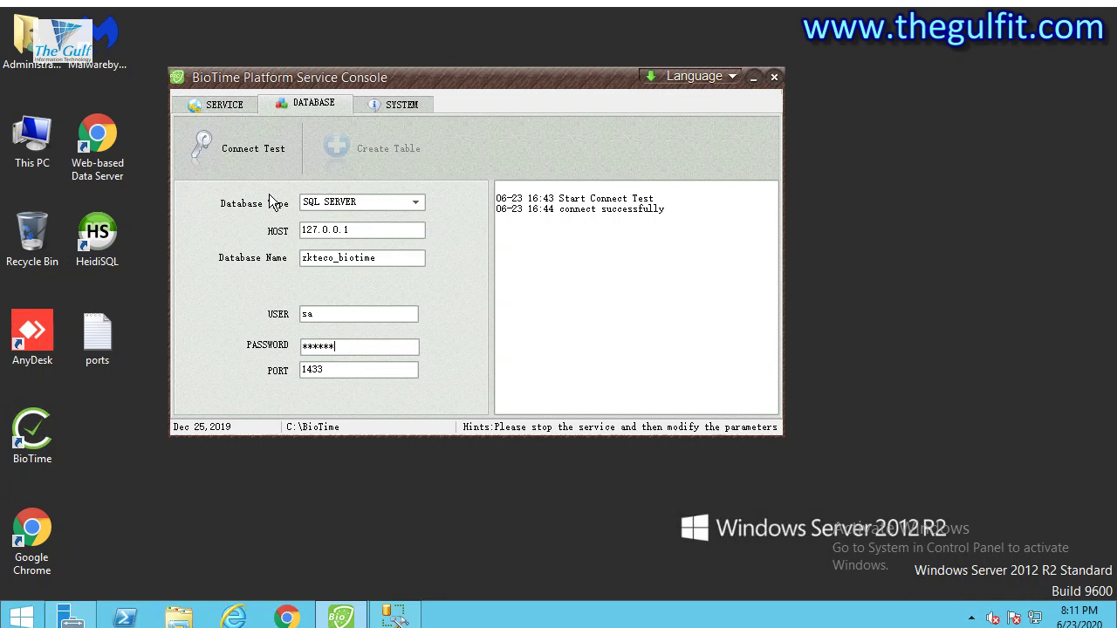
click(246, 149)
Correct the password and retest until the log shows connect successfully.
drag(348, 345, 267, 354)
text(123456789)
click(263, 155)
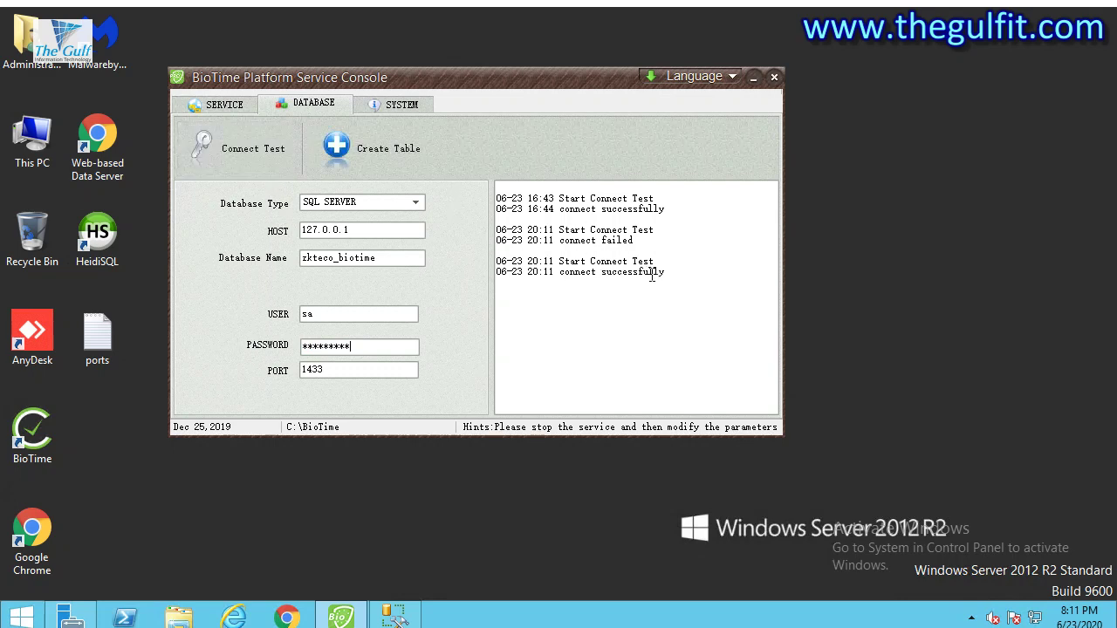
drag(665, 271, 558, 272)
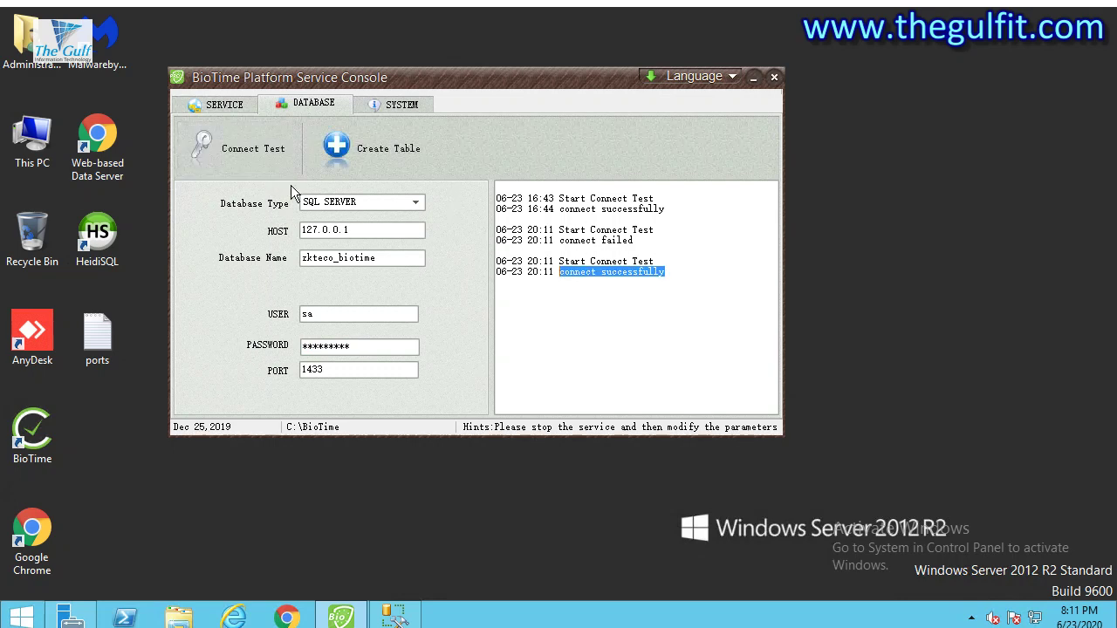
Start the BioTime services from the SERVICE tab so bio-server reports OK.
click(219, 107)
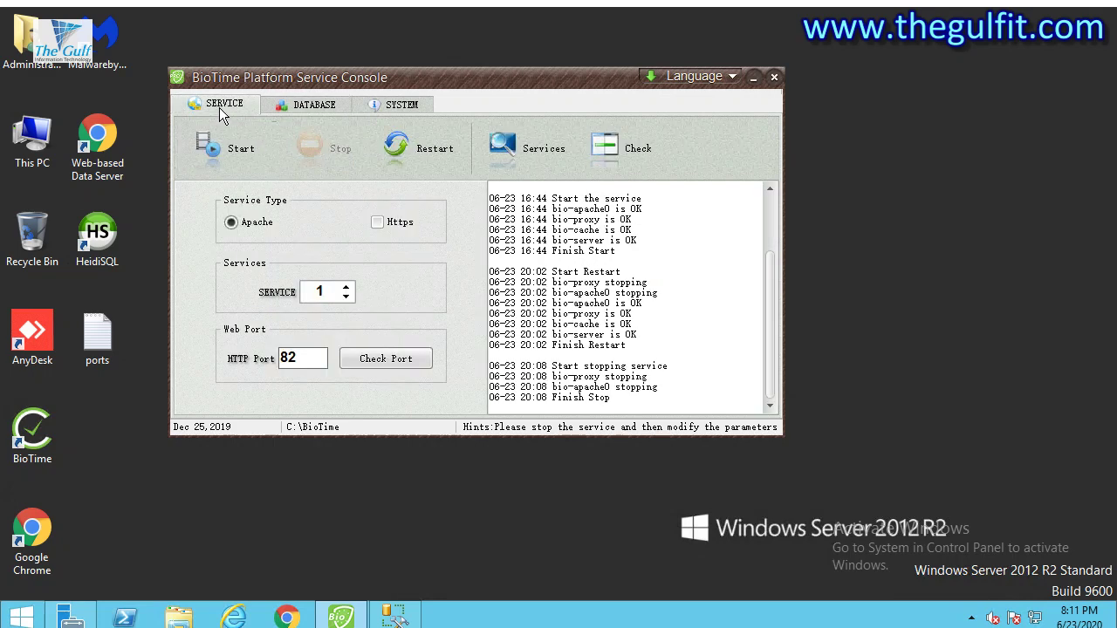
click(240, 149)
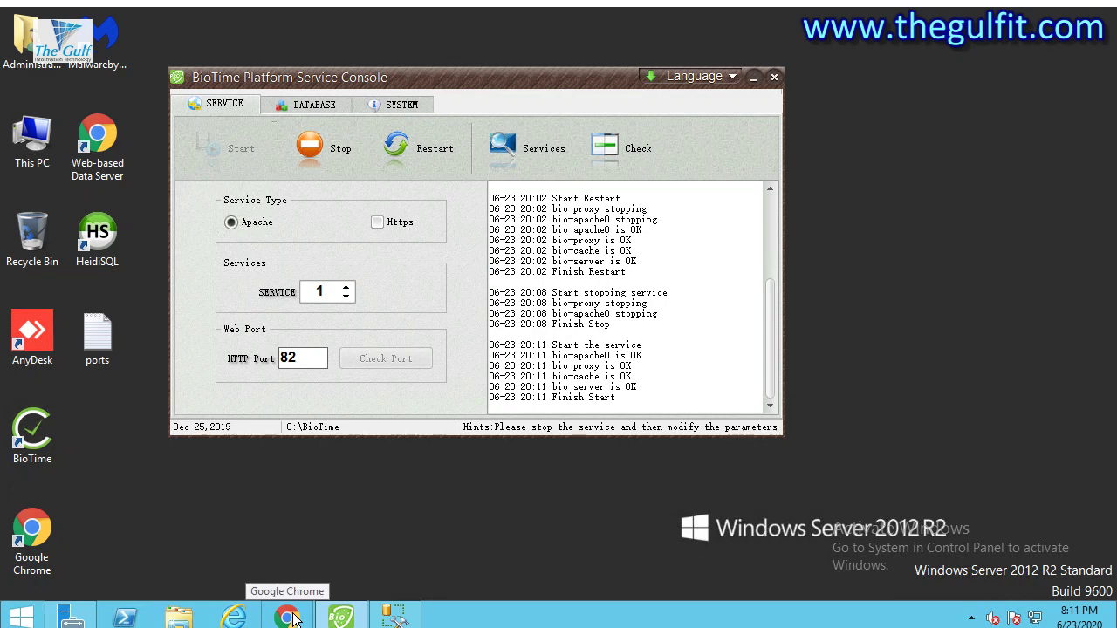
Load localhost:82 in Chrome from the address suggestion, then minimize the browser.
click(293, 617)
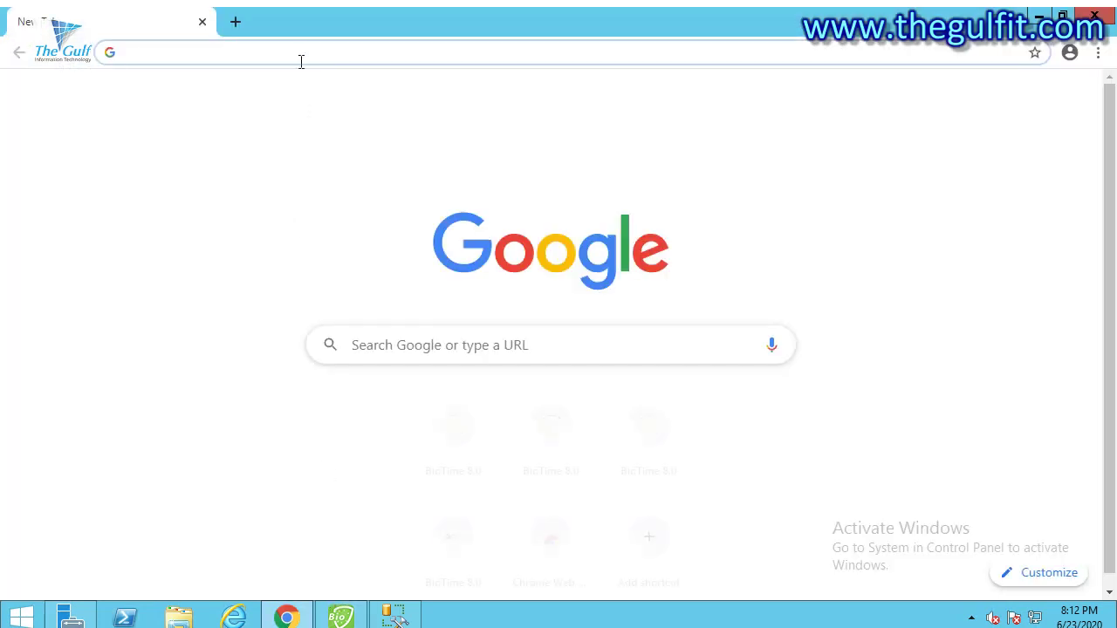
text(localhost:82)
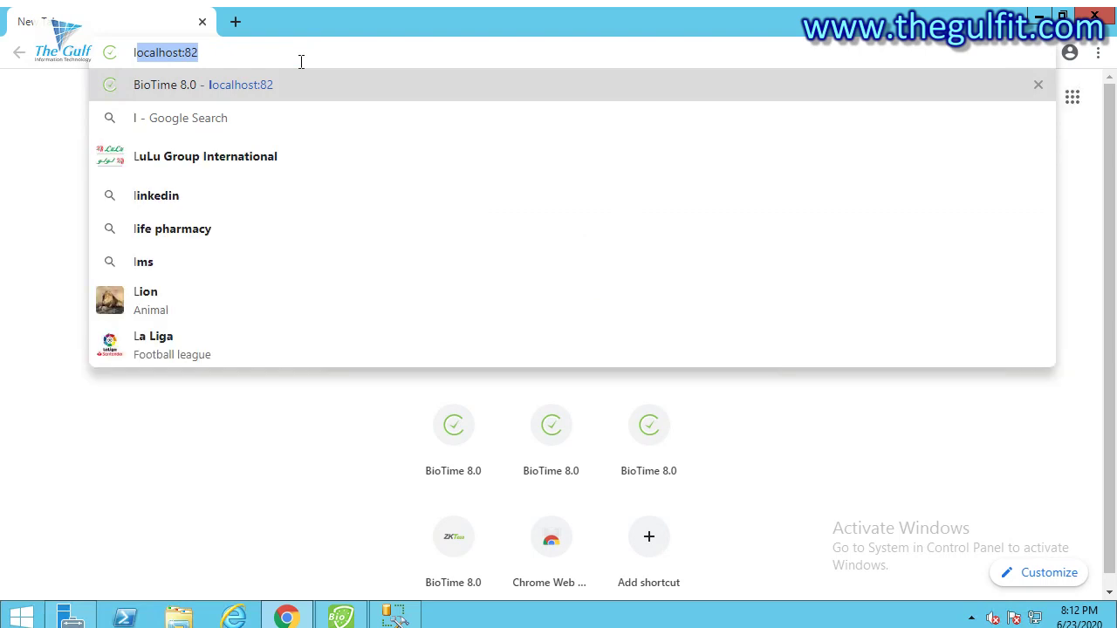
key(Right)
key(Return)
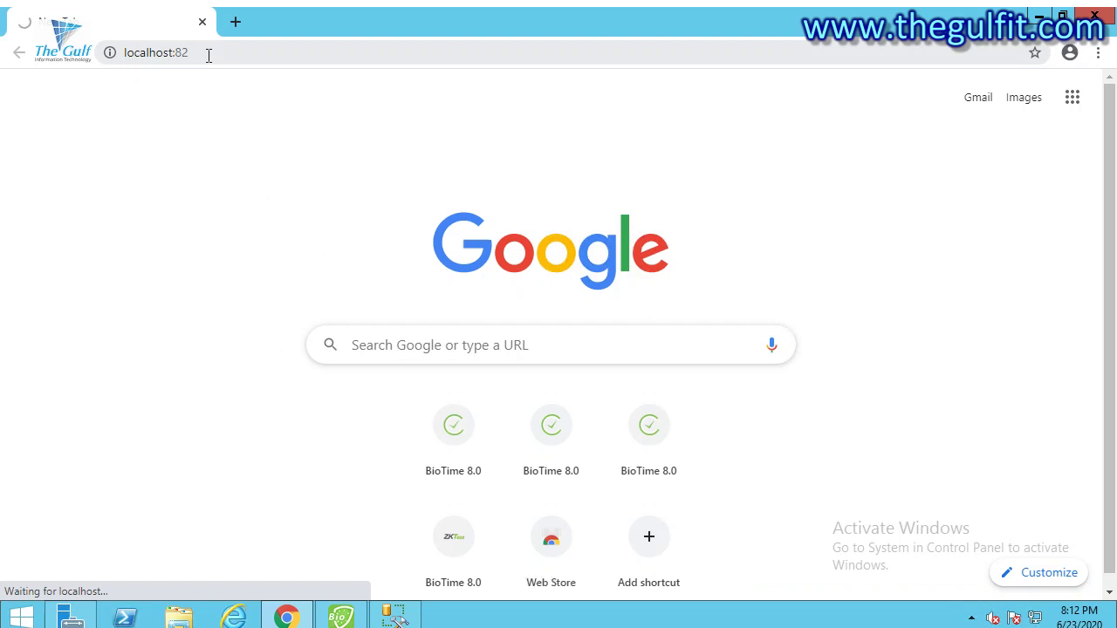
click(310, 619)
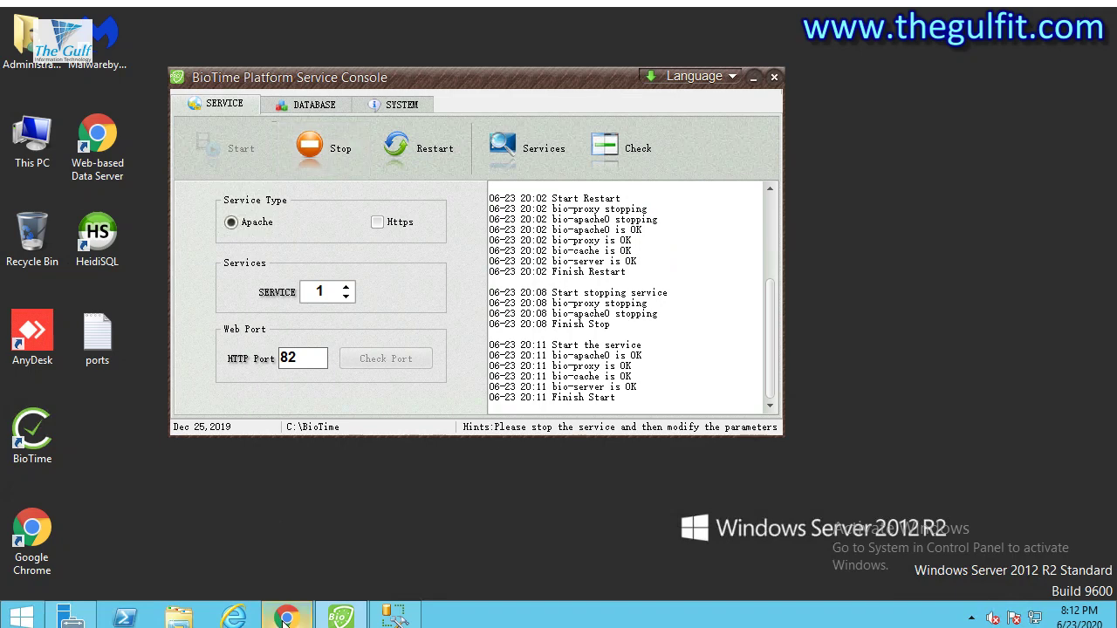
Log into BioTime 8.0 with the admin username and password, then view the empty Device list.
click(287, 619)
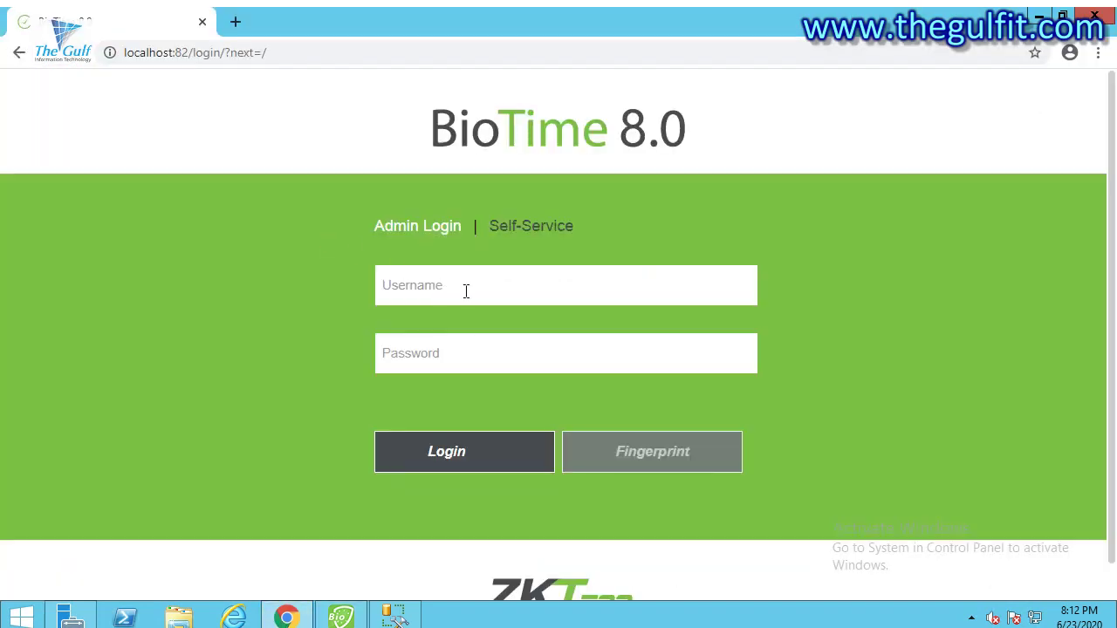
click(466, 292)
text(admin)
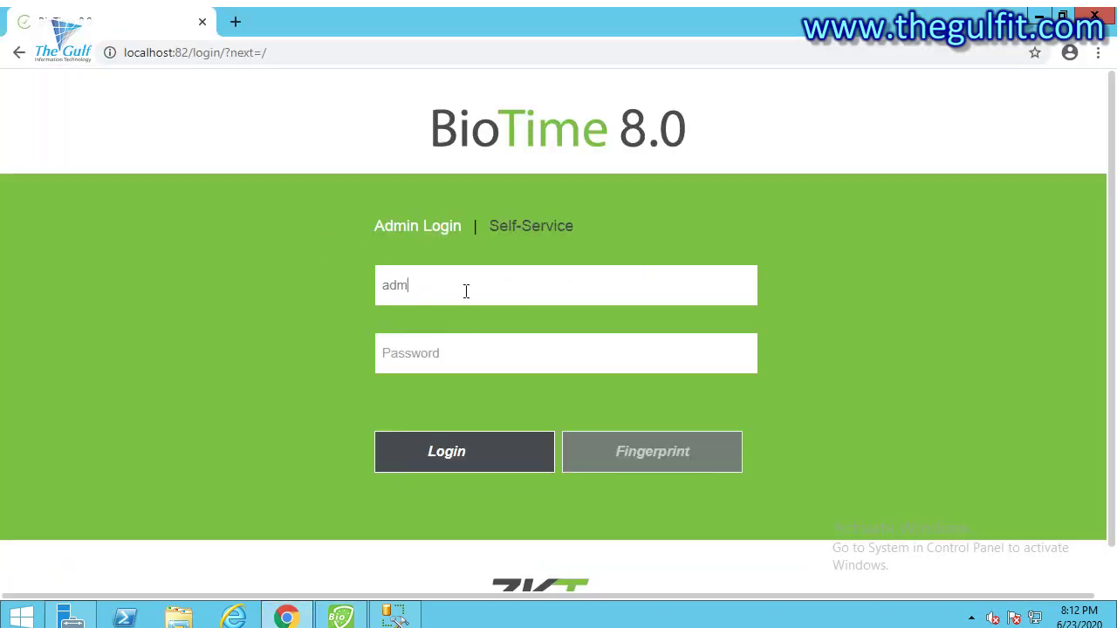
key(Tab)
text(a)
key(Return)
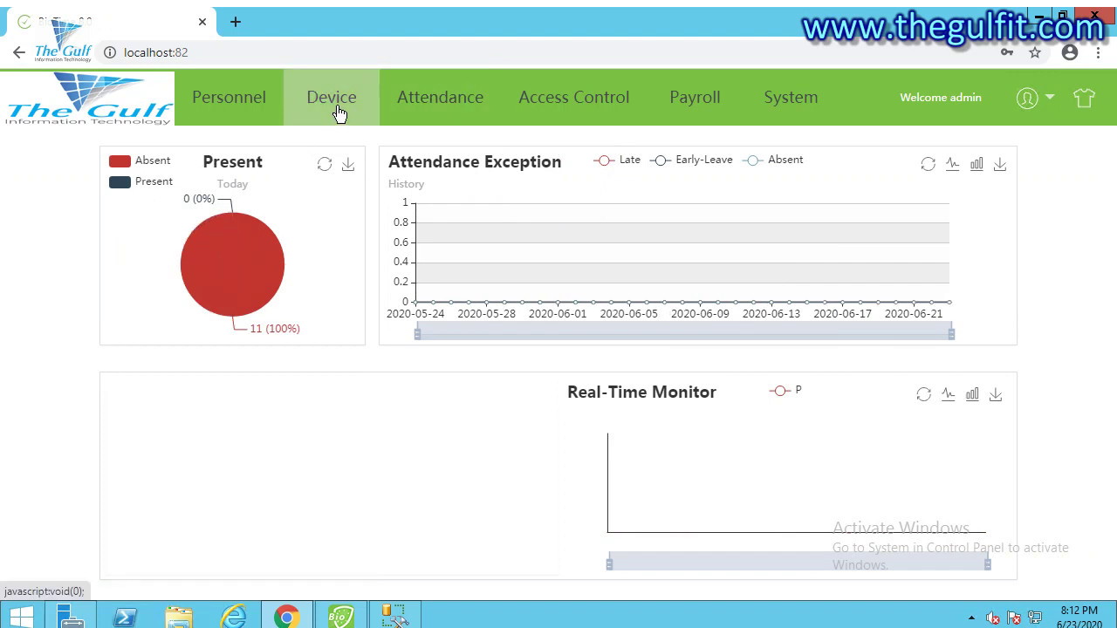
click(340, 114)
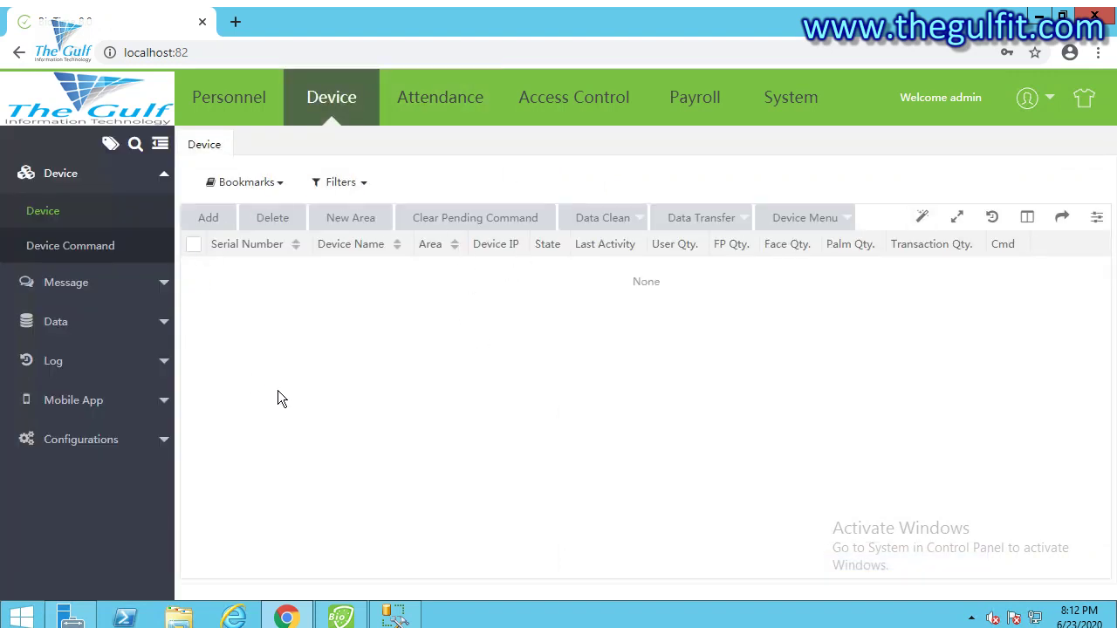